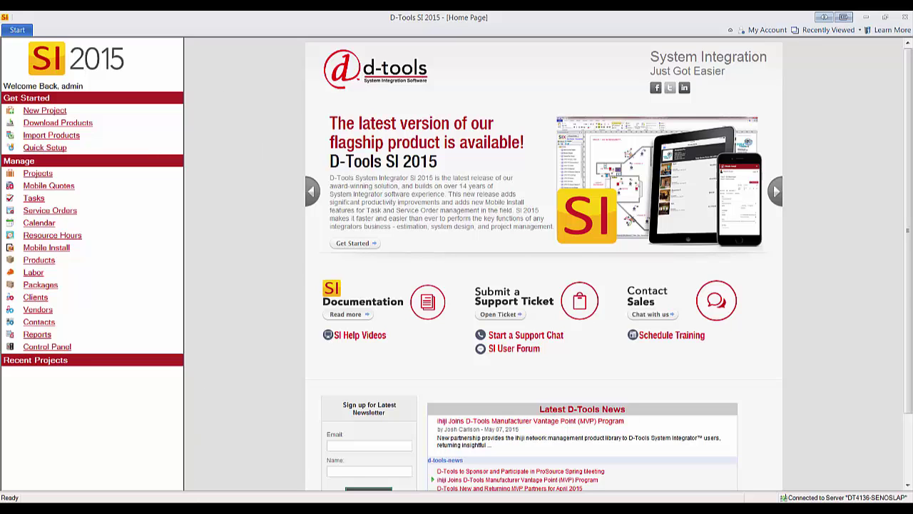
Check the Global Vision Ltd company file in QuickBooks, and return to D-Tools SI to open the Control Panel's QuickBooks Settings.
key(alt+Tab)
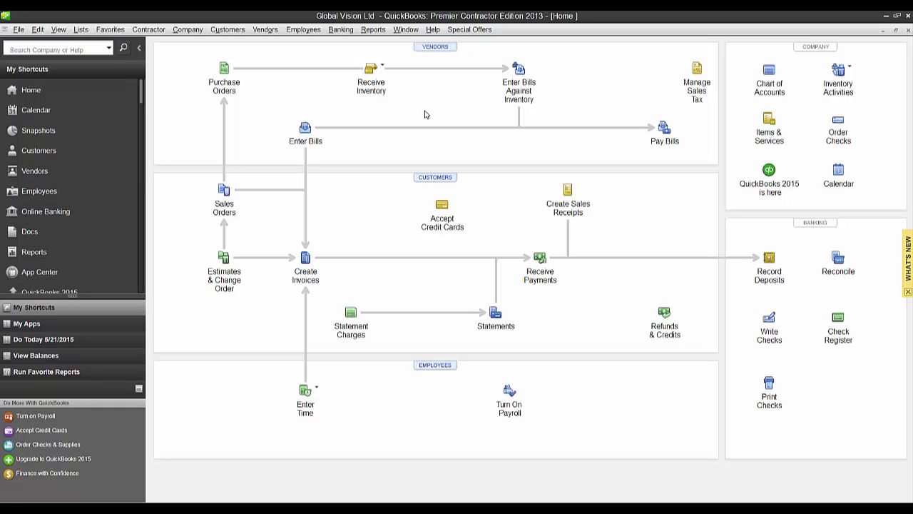
click(887, 16)
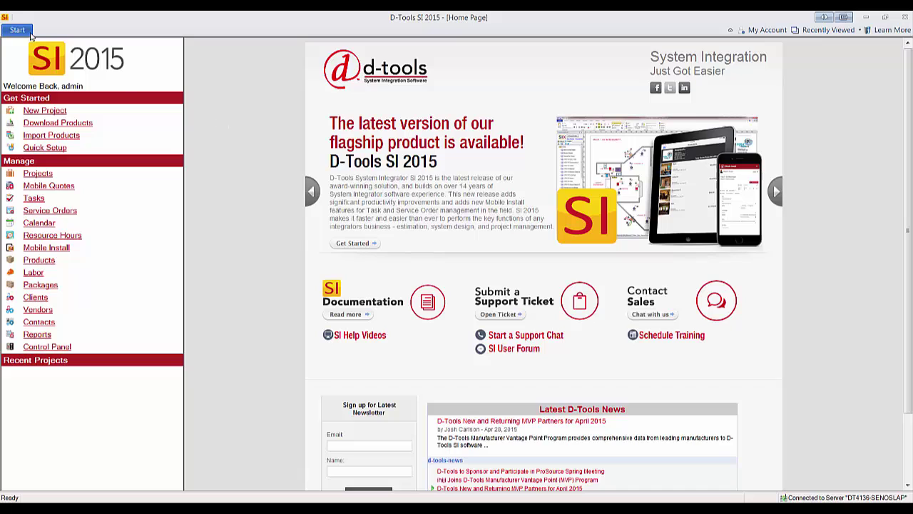
click(19, 30)
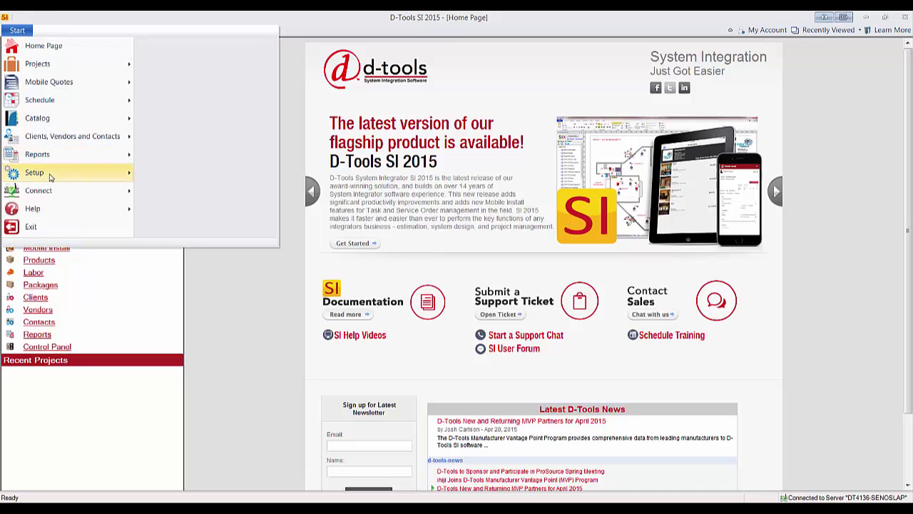
mouse_move(39, 172)
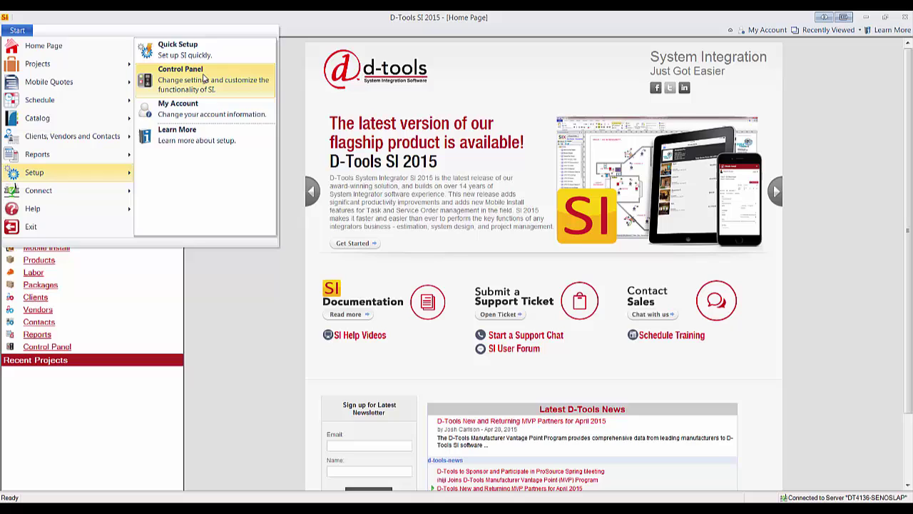
click(209, 75)
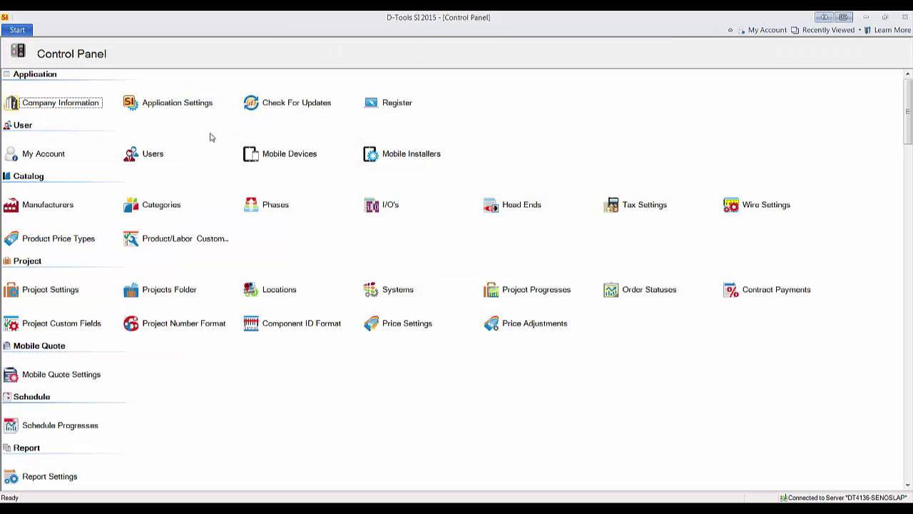
scroll(240, 280, down, 3)
scroll(240, 279, down, 1)
click(75, 427)
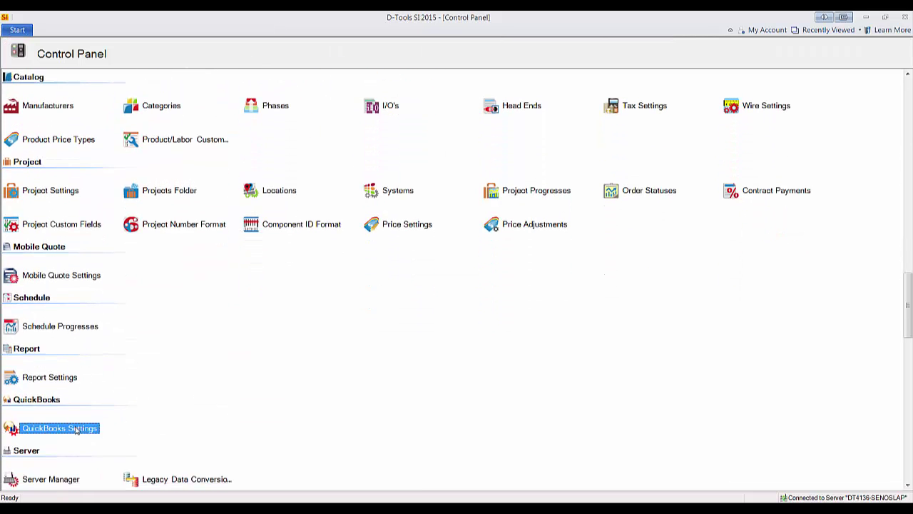
scroll(261, 408, down, 1)
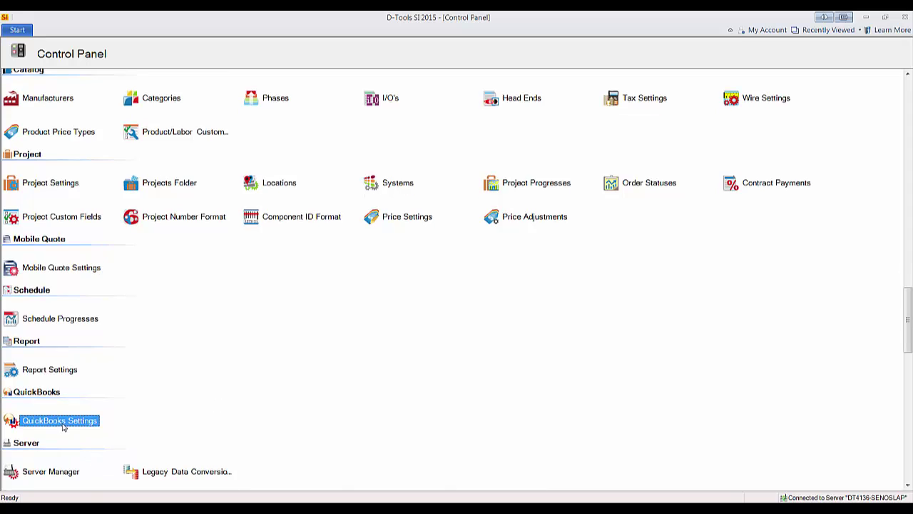
double_click(62, 423)
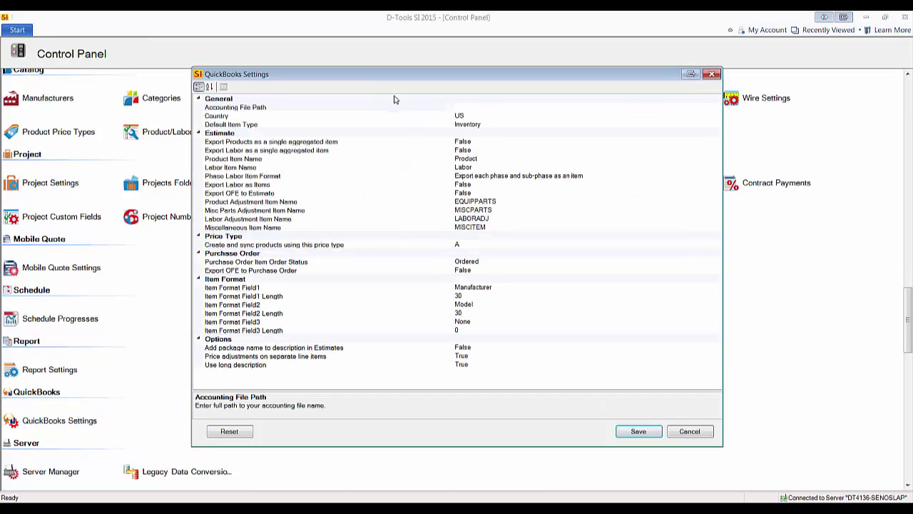
Set the Accounting File Path to GlobalVisionLtd.QBW in the QuickBooks Company File - DNR folder and save the settings.
click(565, 107)
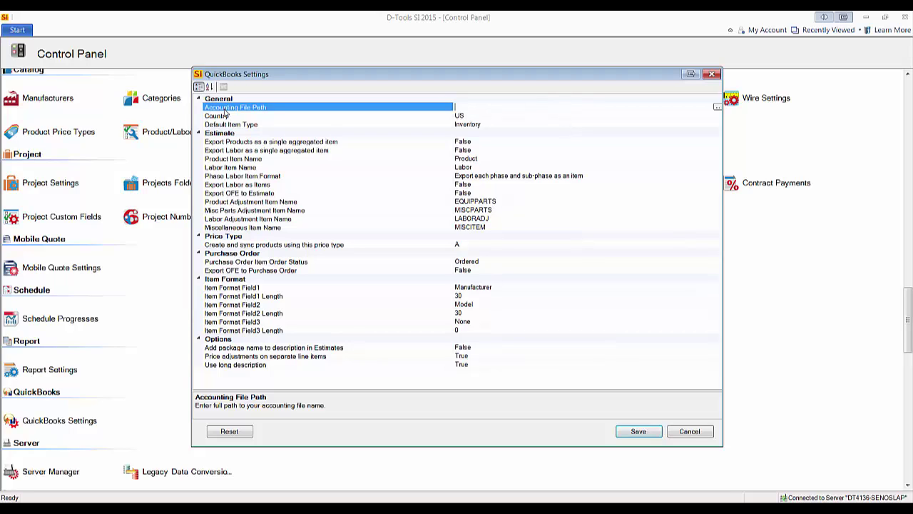
click(717, 108)
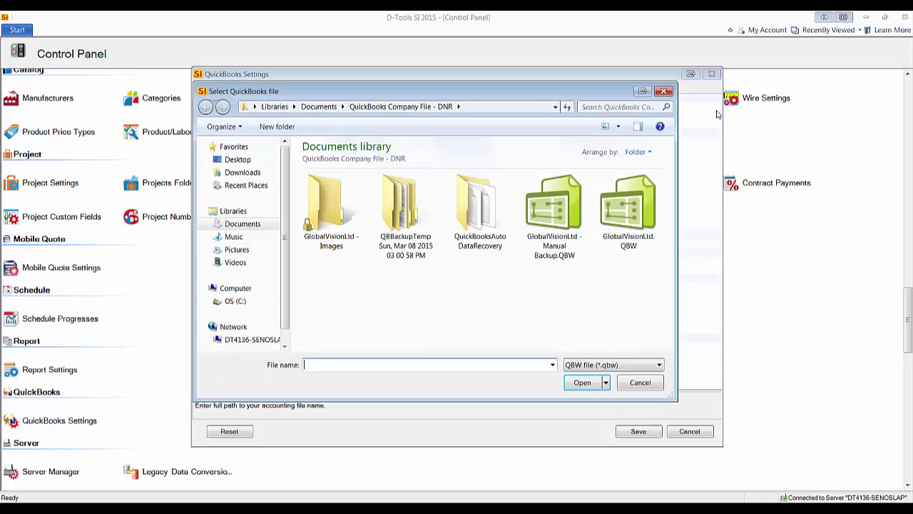
click(627, 211)
click(581, 384)
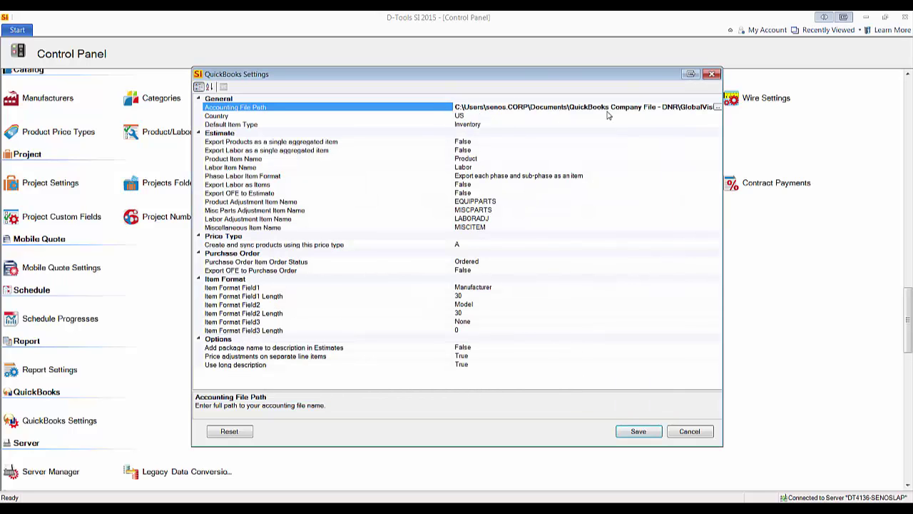
click(634, 433)
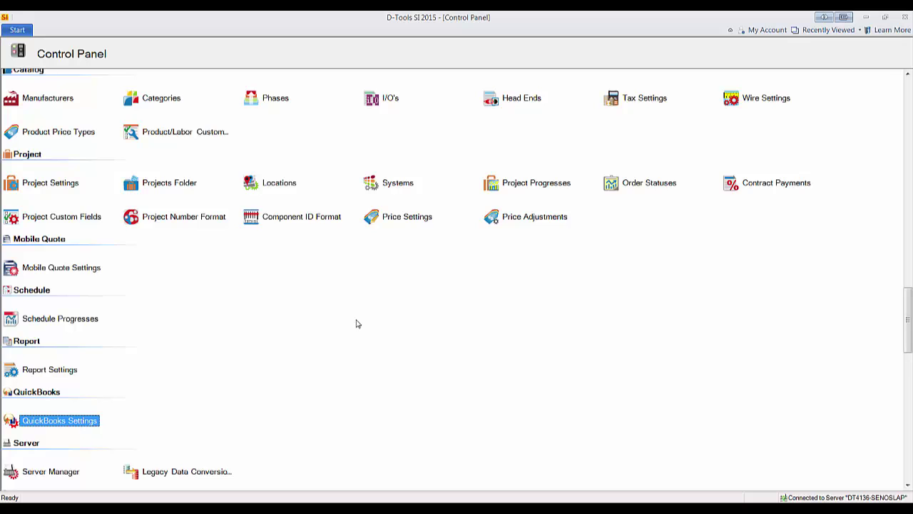
Open the catalog's product management list.
scroll(358, 324, up, 3)
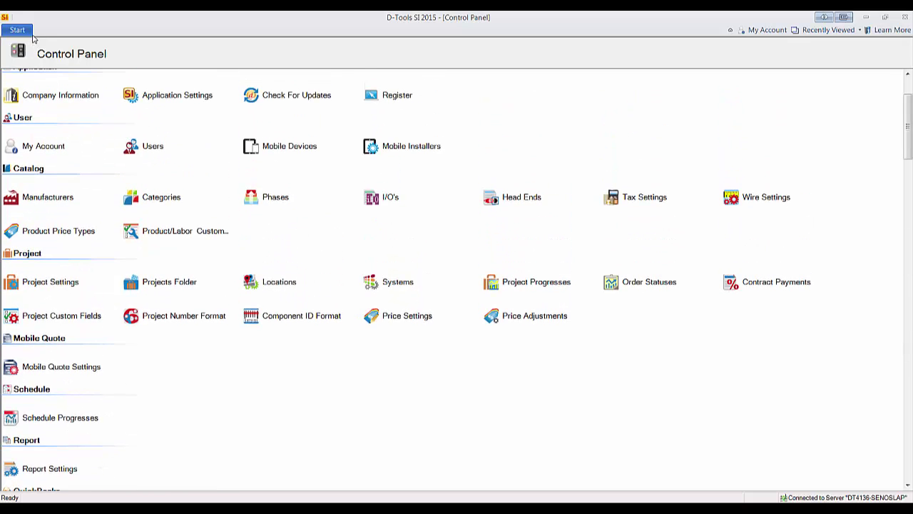
click(28, 32)
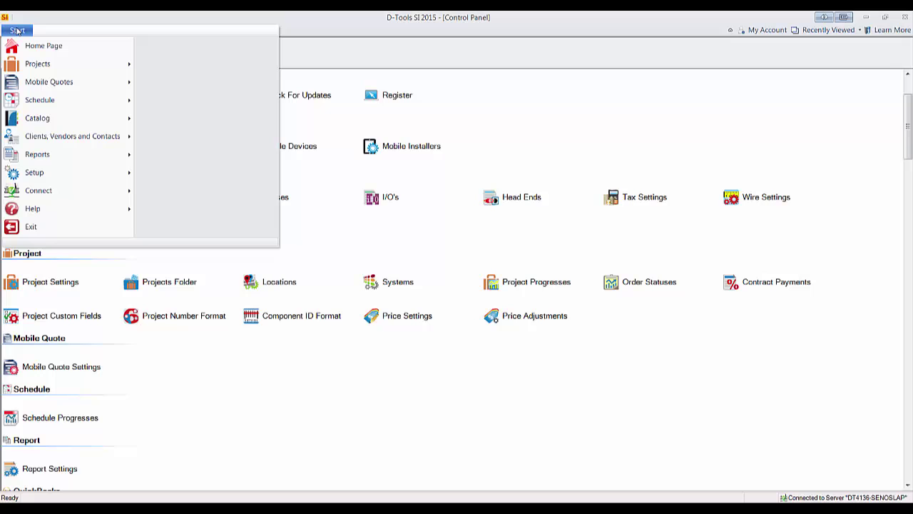
mouse_move(65, 125)
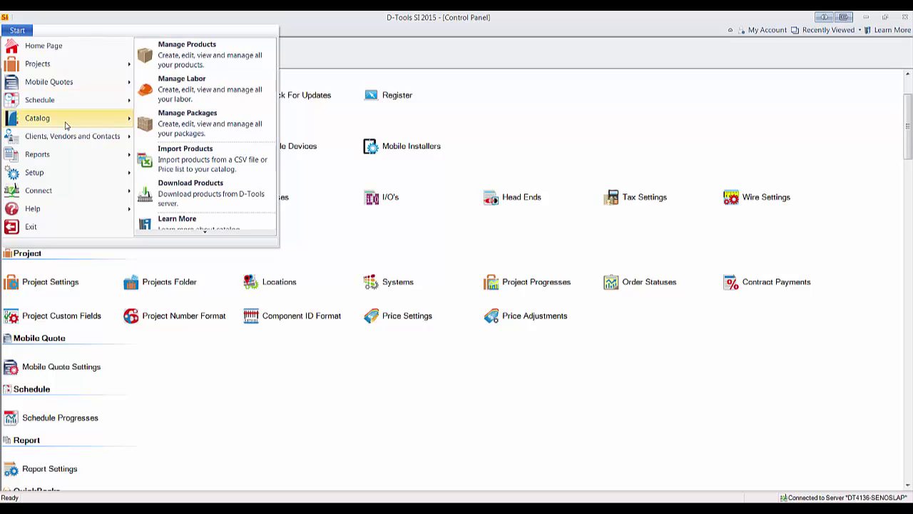
click(203, 64)
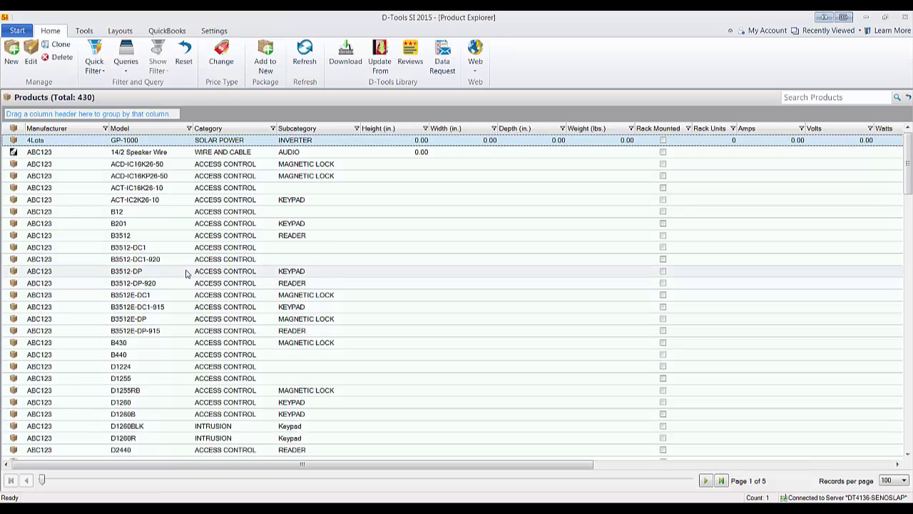
Review the QuickBooks settings from within the product list and close them without changes.
click(167, 30)
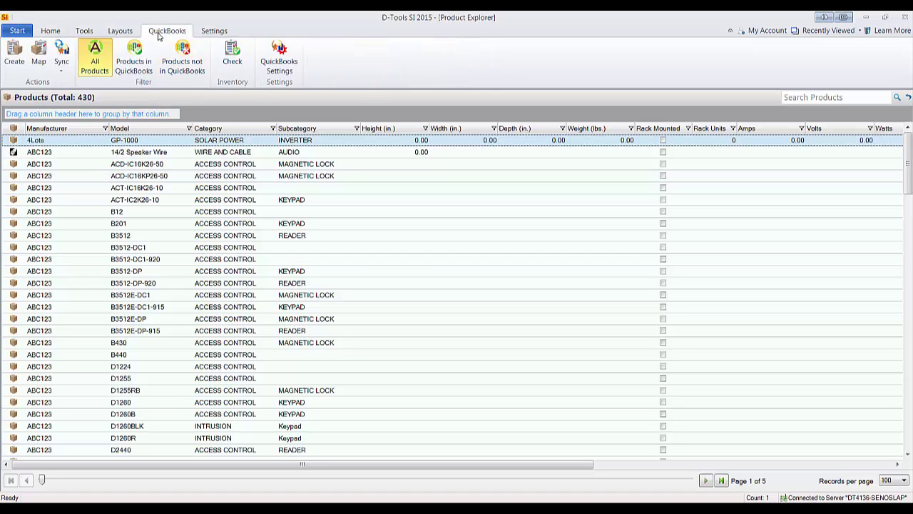
click(279, 64)
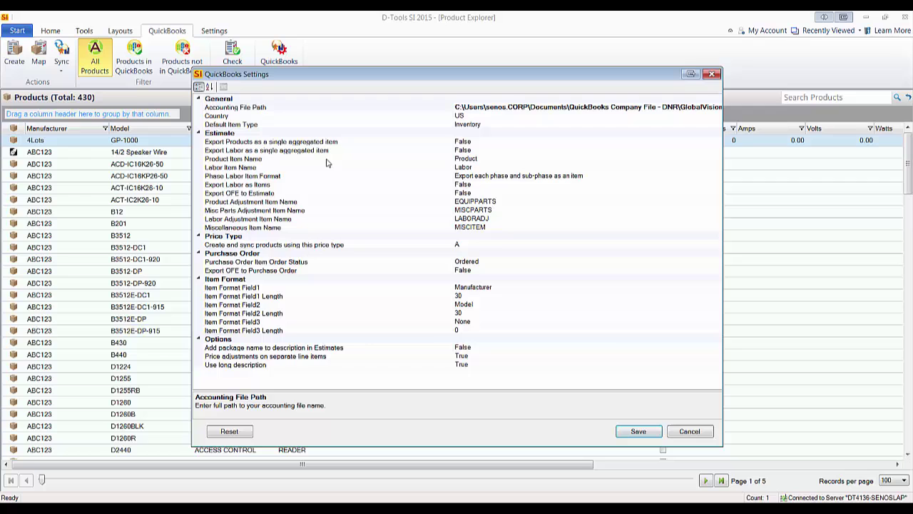
click(712, 75)
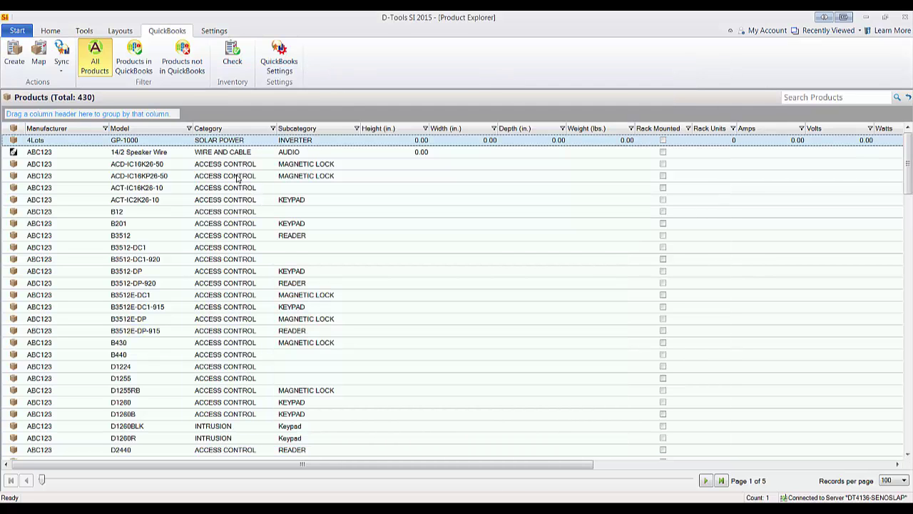
Start QuickBooks item creation for product D1224, always allow D-Tools SI QuickLinks access with Admin as login, and close the item list without creating.
click(139, 366)
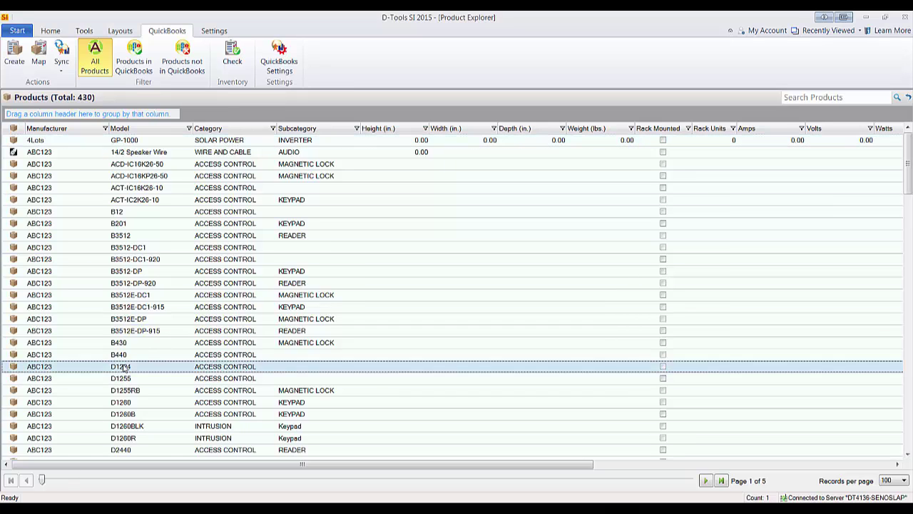
click(16, 61)
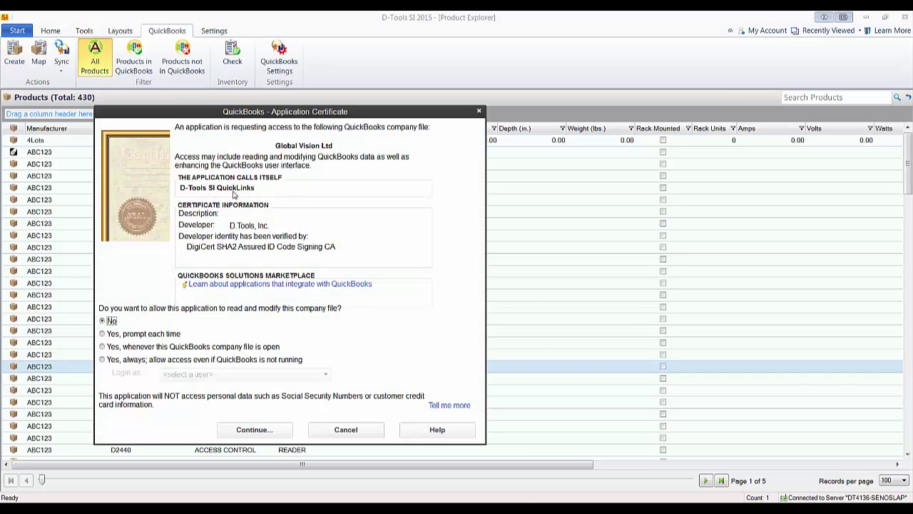
drag(282, 113, 352, 70)
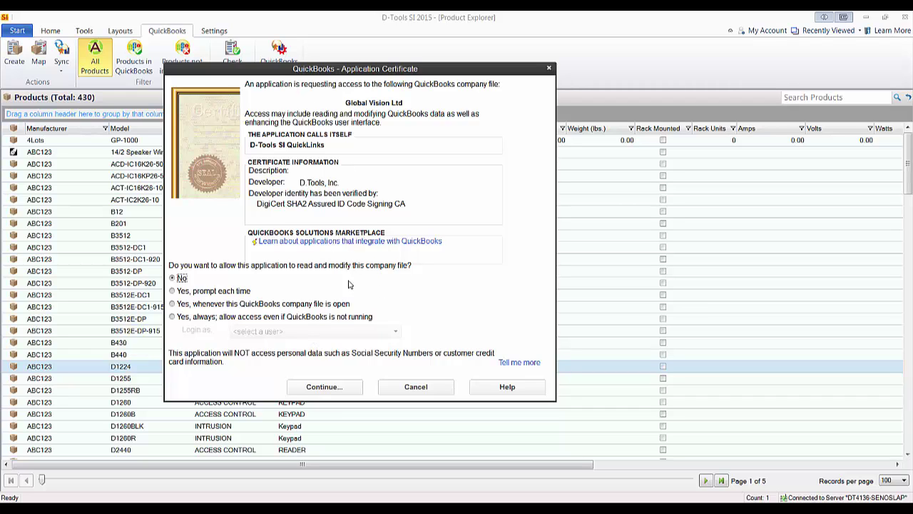
click(172, 316)
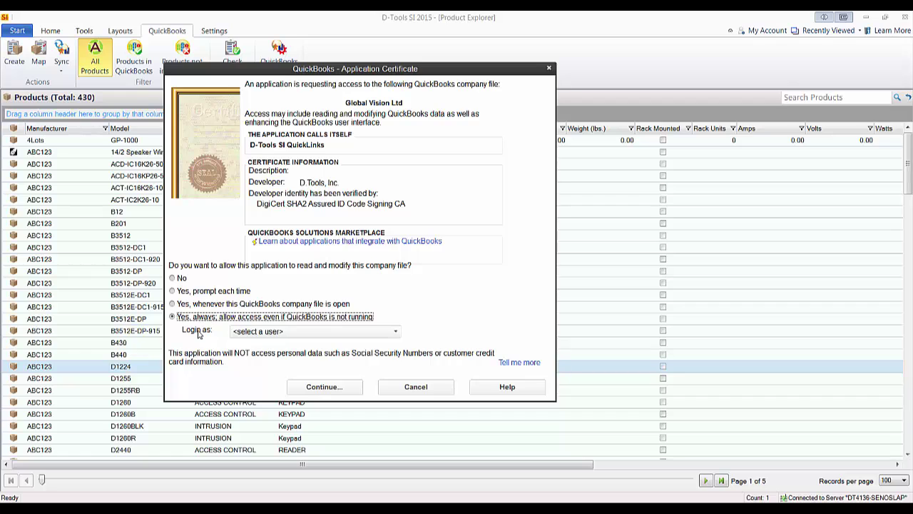
click(394, 332)
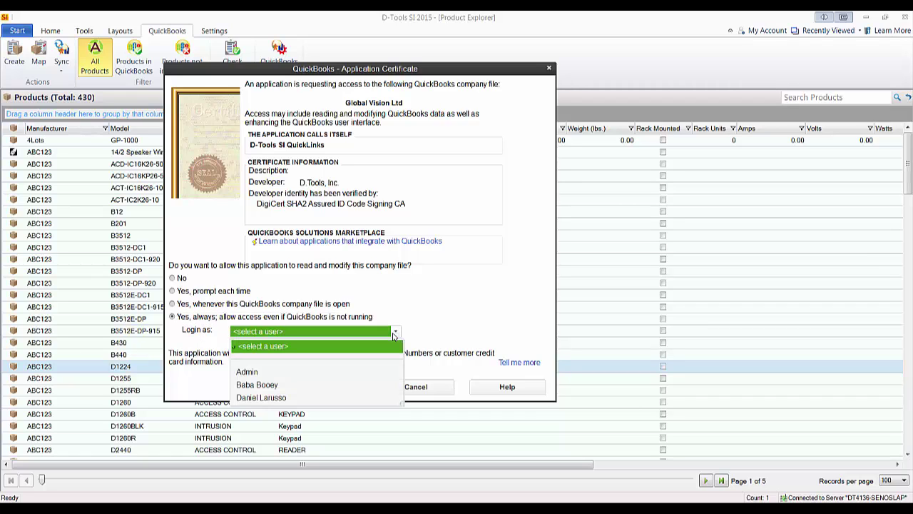
click(247, 372)
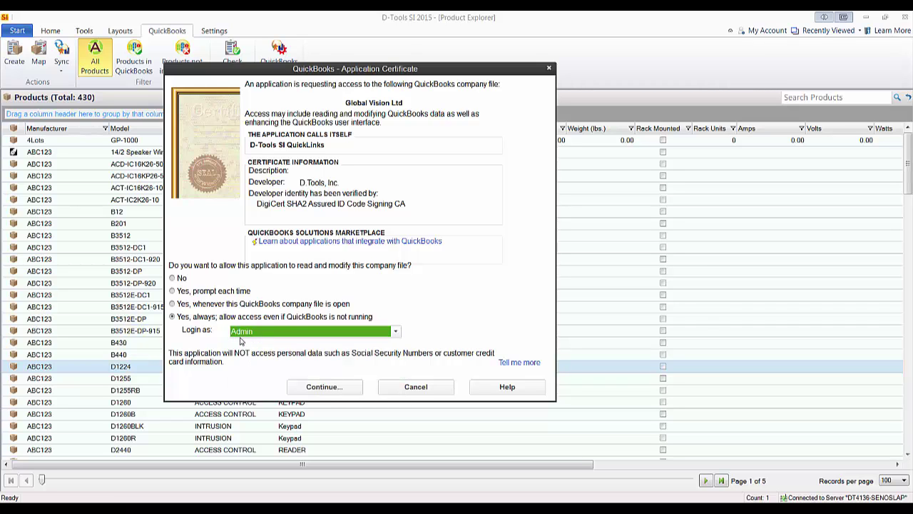
click(333, 393)
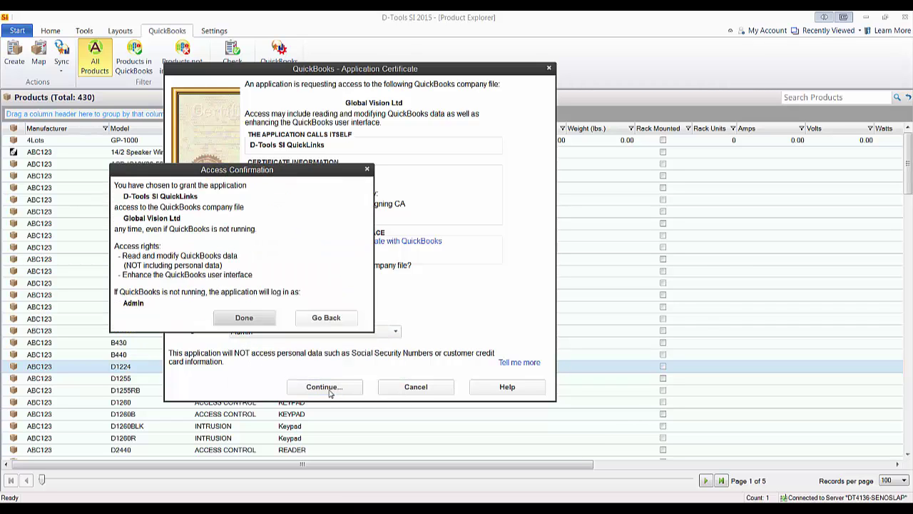
click(244, 318)
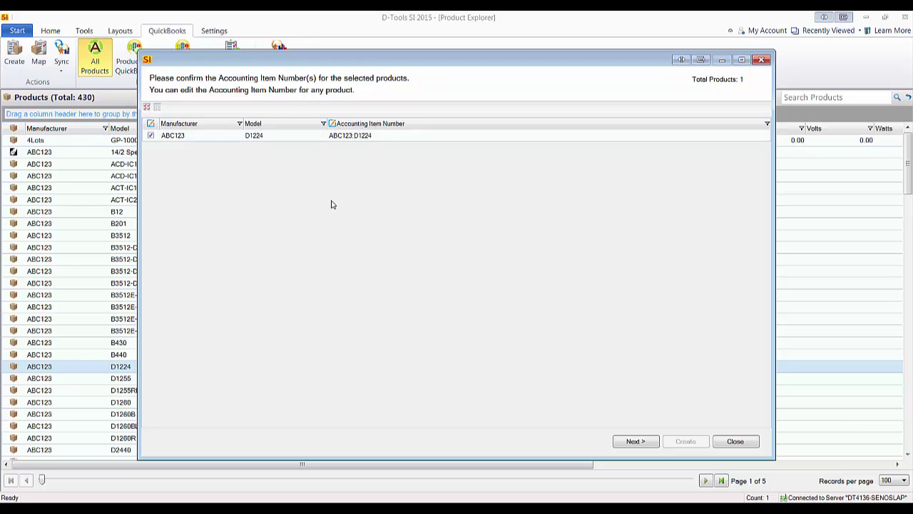
click(735, 441)
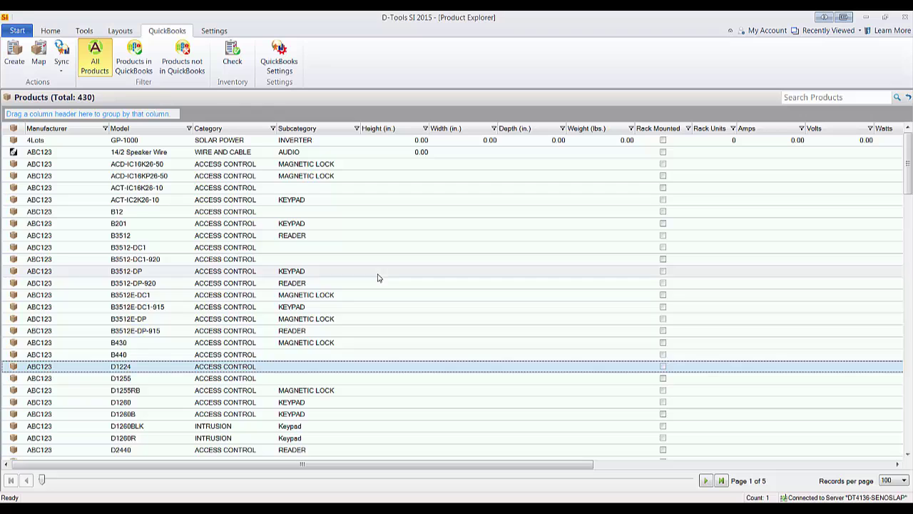
Switch to QuickBooks and review the D-Tools SI QuickLinks access rights in the company preferences for Integrated Applications.
key(alt+Tab)
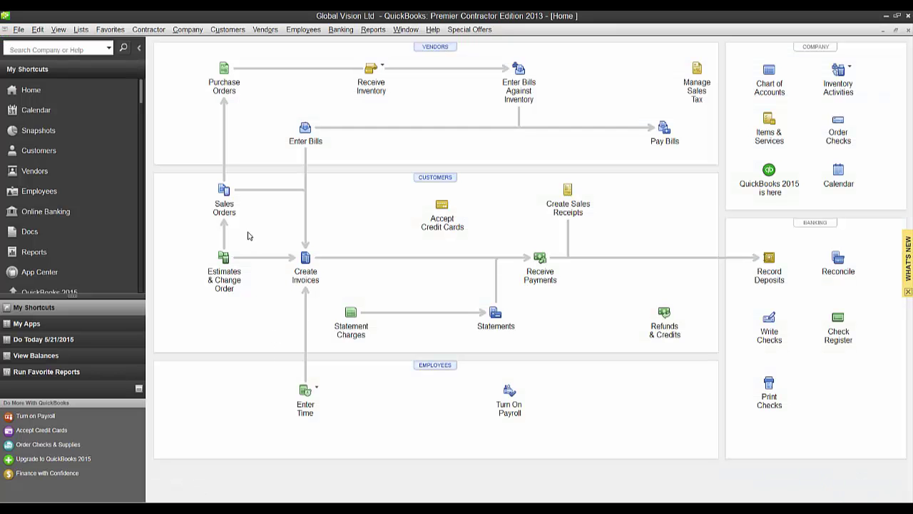
click(37, 30)
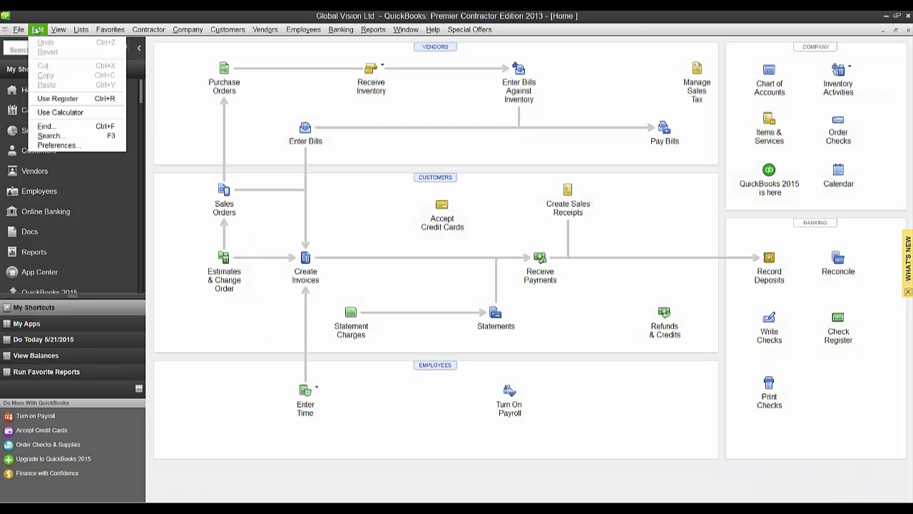
click(57, 145)
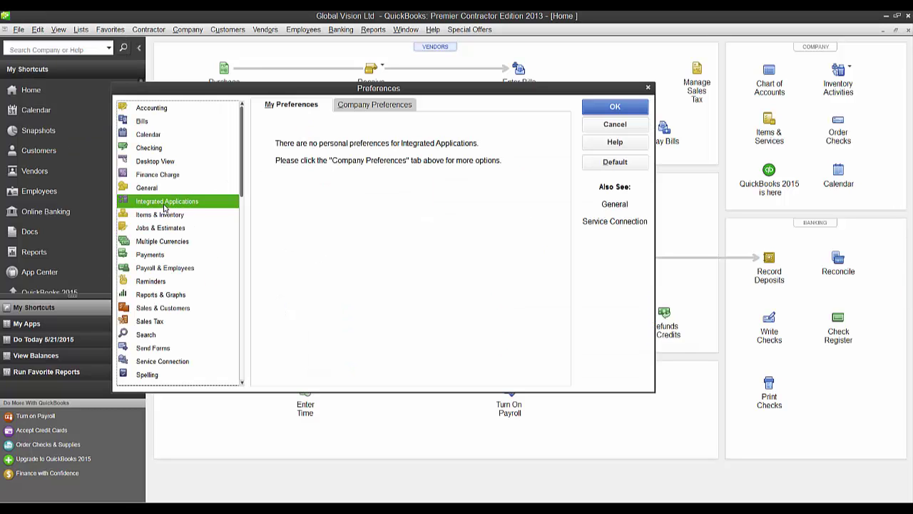
click(379, 107)
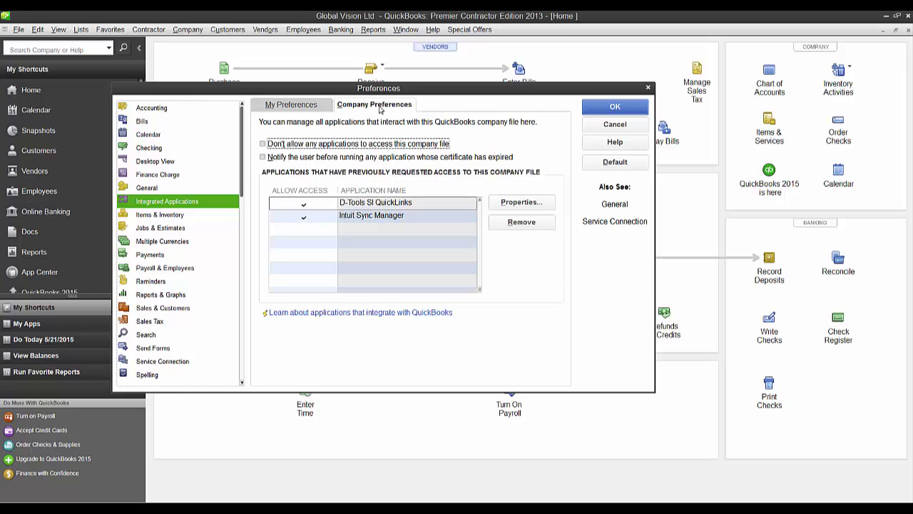
click(379, 205)
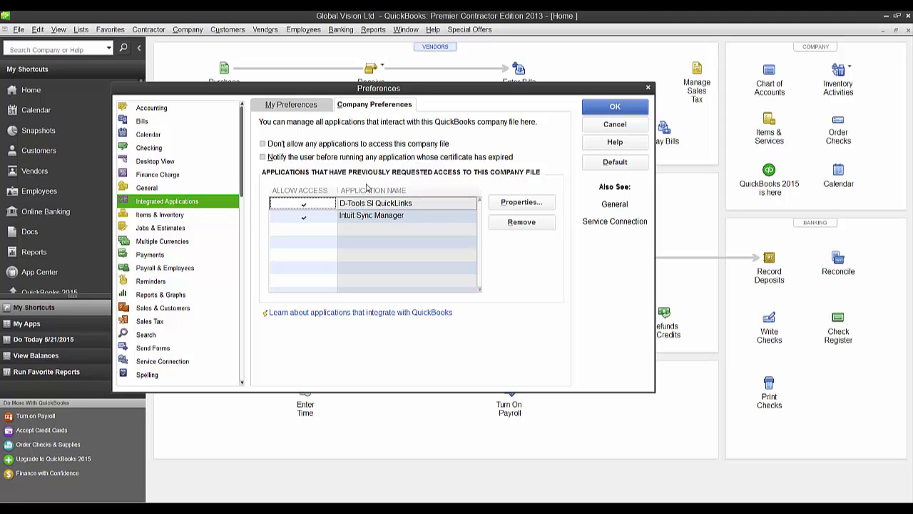
click(514, 207)
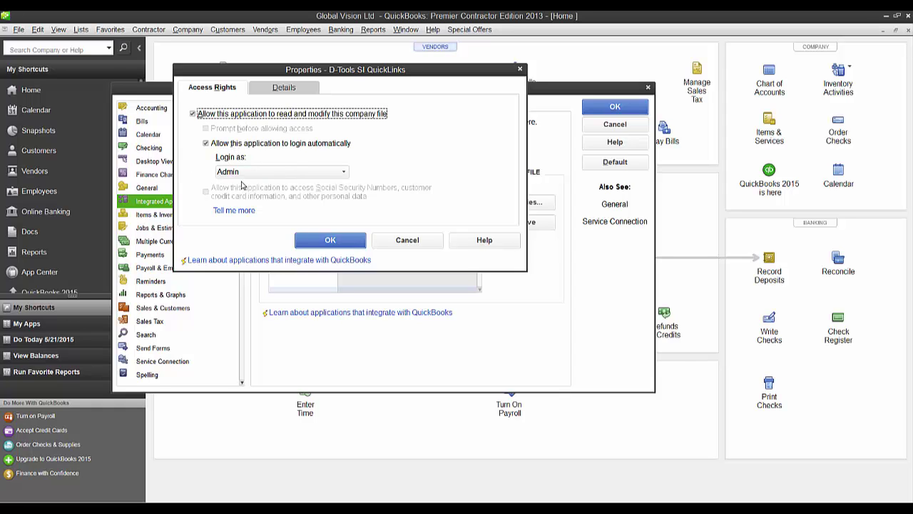
click(329, 244)
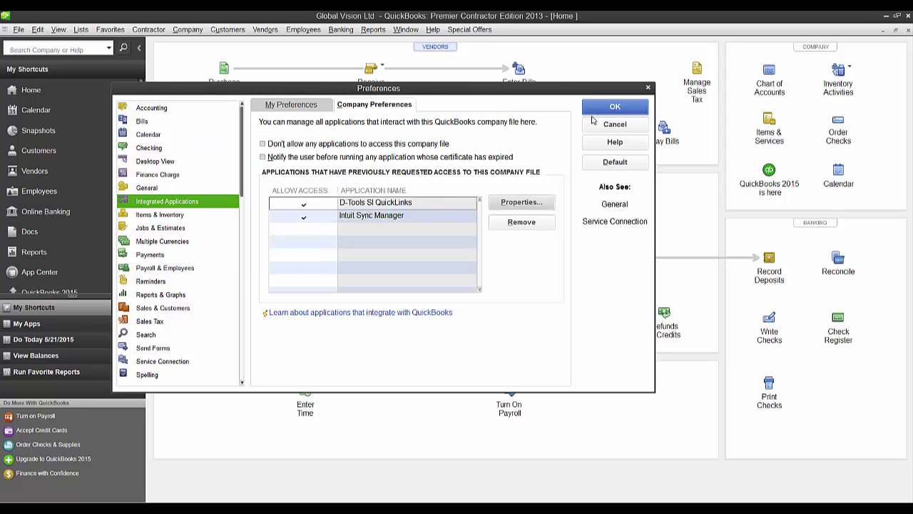
click(614, 107)
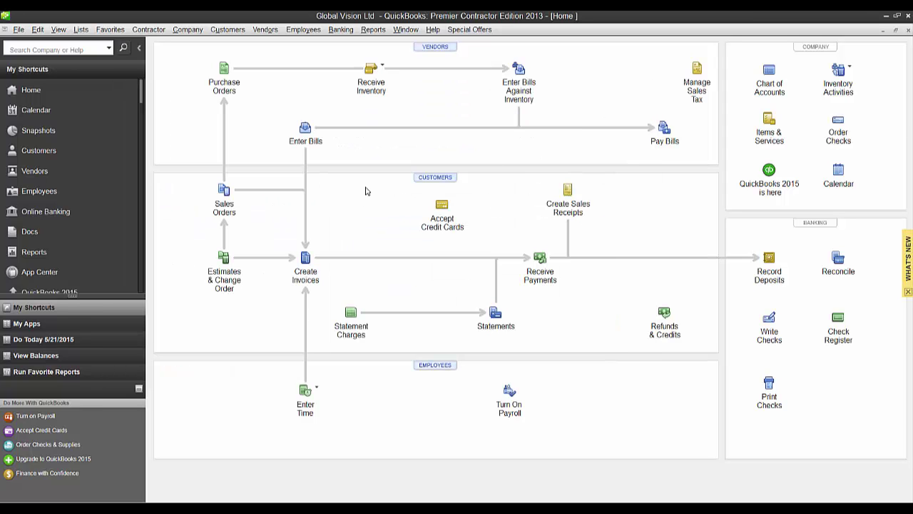